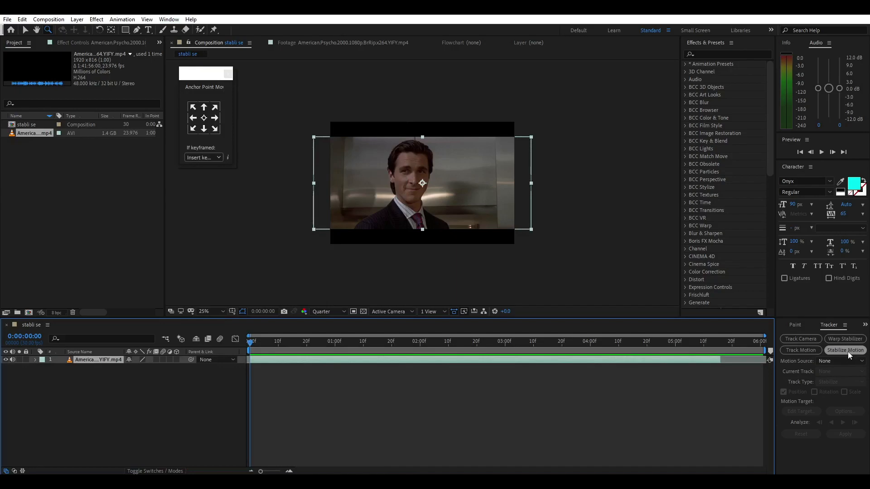
Start Stabilize Motion on the clip and place the track point on the man's nose, with feature size about 52×60 and search size about 112×124
{"action": "left_click", "coordinate": [847, 351]}
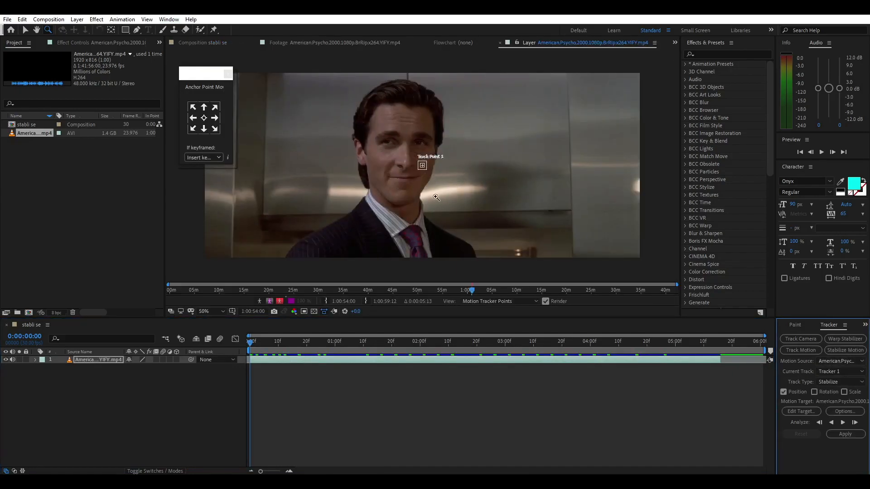
{"action": "left_click", "coordinate": [25, 30]}
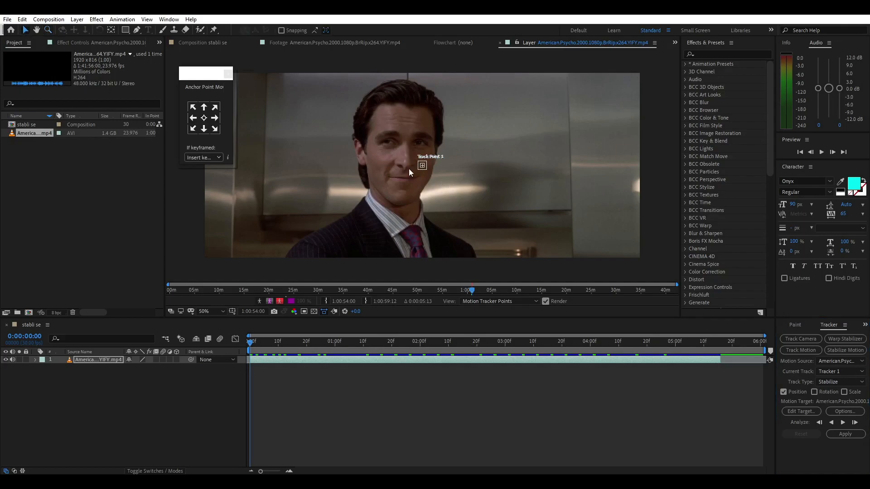
{"action": "left_click", "coordinate": [424, 167]}
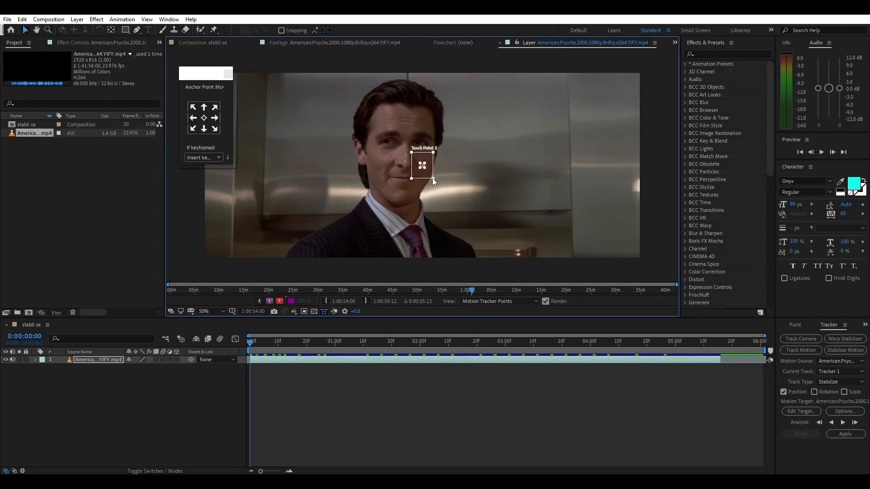
{"action": "mouse_move", "coordinate": [424, 168]}
{"action": "left_mouse_down"}
{"action": "mouse_move", "coordinate": [430, 176]}
{"action": "mouse_move", "coordinate": [411, 169]}
{"action": "left_mouse_up"}
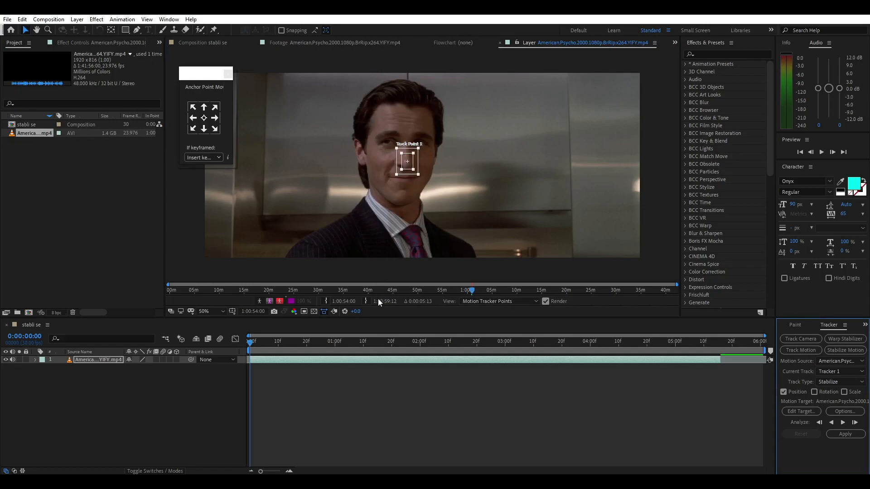
{"action": "left_click_drag", "start_coordinate": [415, 171], "coordinate": [420, 178]}
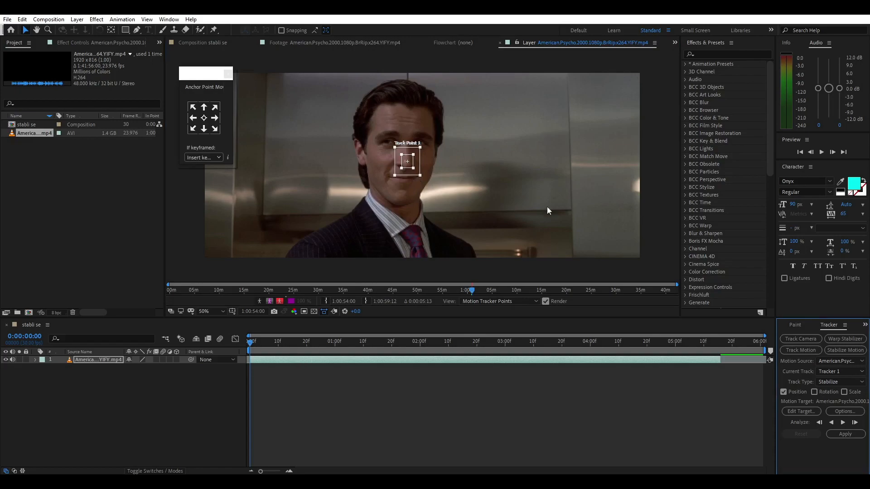
Analyze the track forward through the whole clip and apply the stabilization in the X and Y dimensions
{"action": "left_click", "coordinate": [842, 422]}
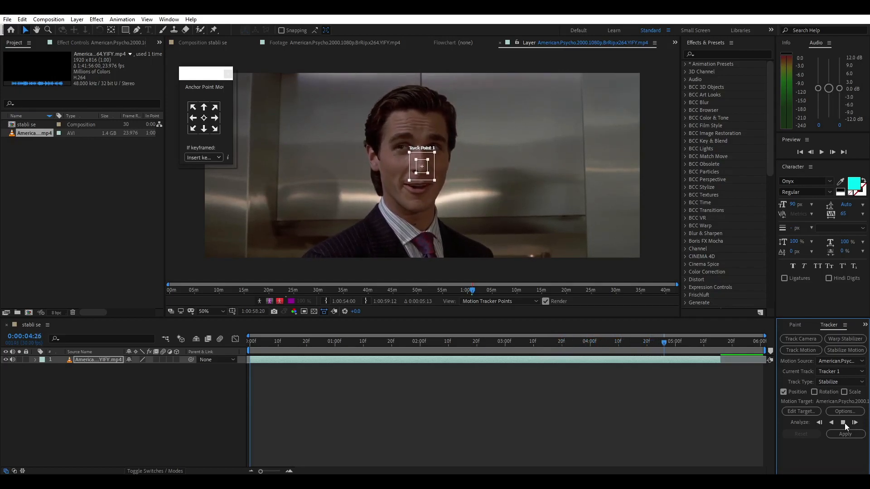
{"action": "left_click", "coordinate": [843, 422]}
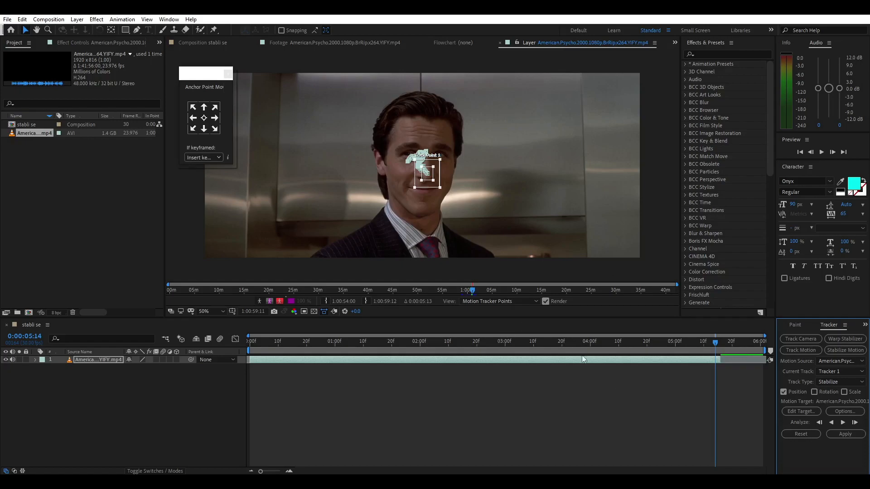
{"action": "left_click_drag", "start_coordinate": [710, 343], "coordinate": [237, 344]}
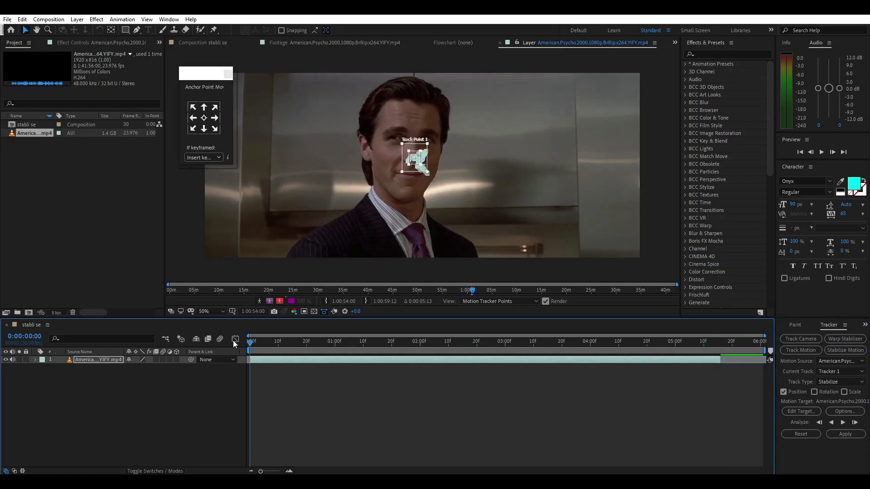
{"action": "left_click", "coordinate": [844, 434]}
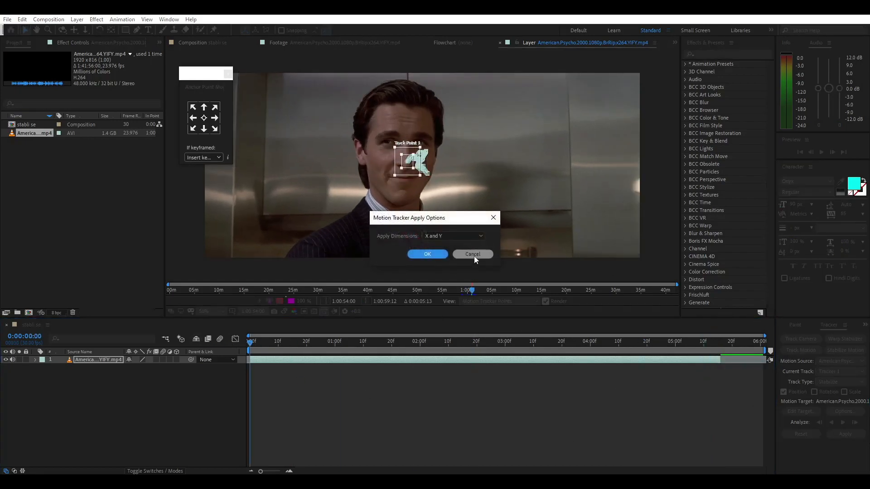
{"action": "left_click", "coordinate": [428, 254]}
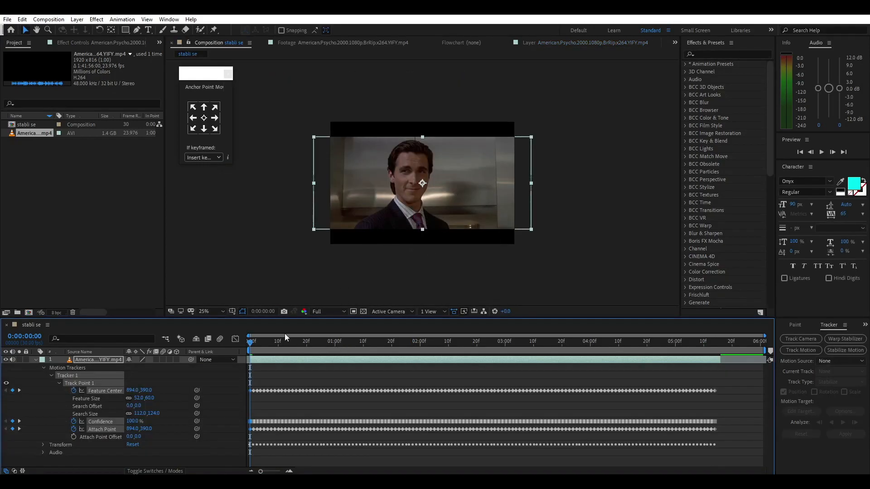
Preview the stabilized clip from the start and scale its layer up to 137%
{"action": "key", "text": "space"}
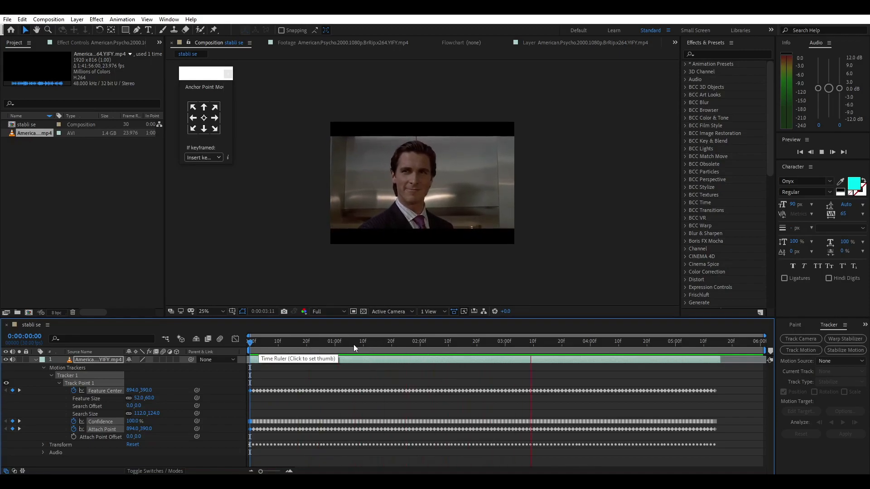
{"action": "key", "text": "space"}
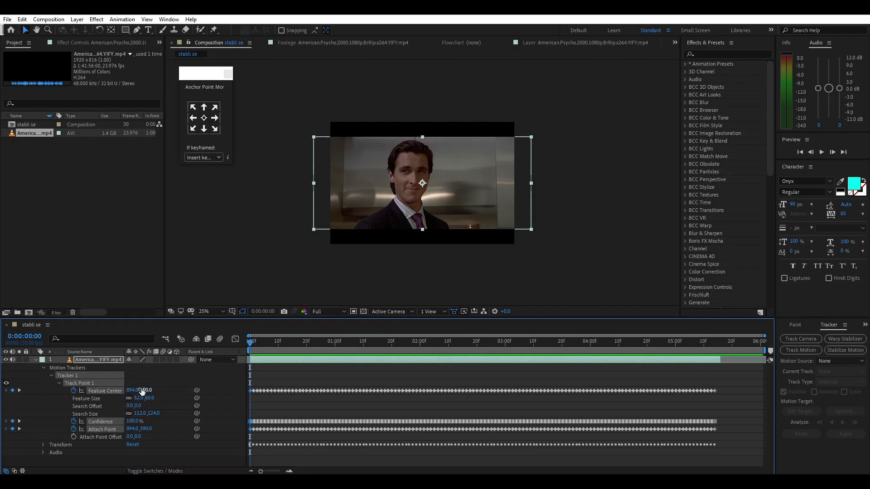
{"action": "key", "text": "s"}
{"action": "left_click_drag", "start_coordinate": [140, 370], "coordinate": [156, 368]}
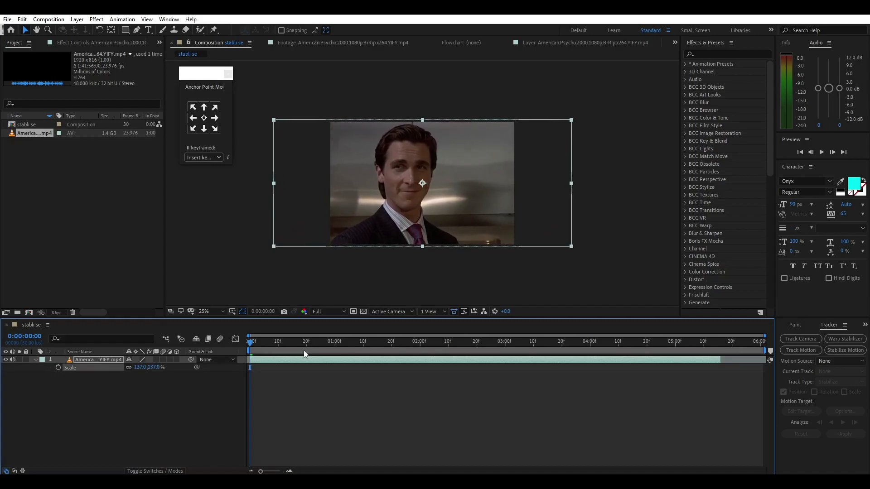
Reposition the clip at 0:00:01:00 and scale it to 156% to cover the black edges, previewing the result
{"action": "key", "text": "space"}
{"action": "left_click_drag", "start_coordinate": [312, 344], "coordinate": [334, 347]}
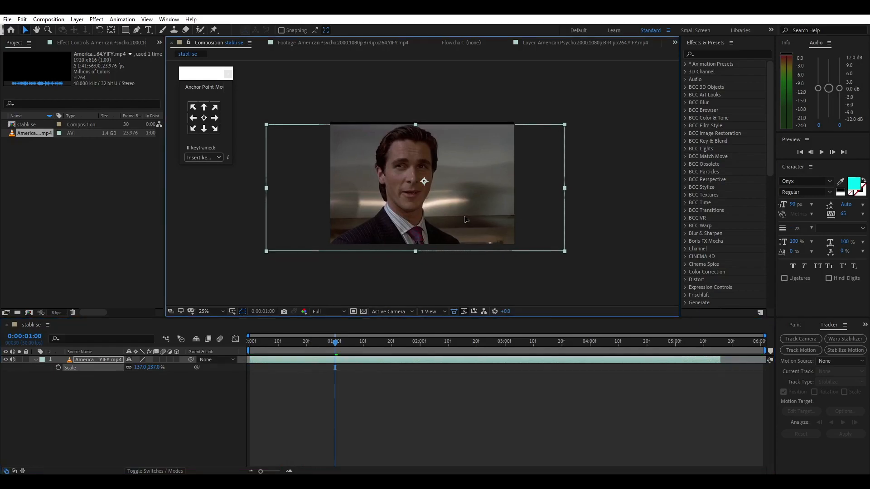
{"action": "left_click_drag", "start_coordinate": [466, 220], "coordinate": [469, 216]}
{"action": "left_click_drag", "start_coordinate": [143, 367], "coordinate": [149, 367]}
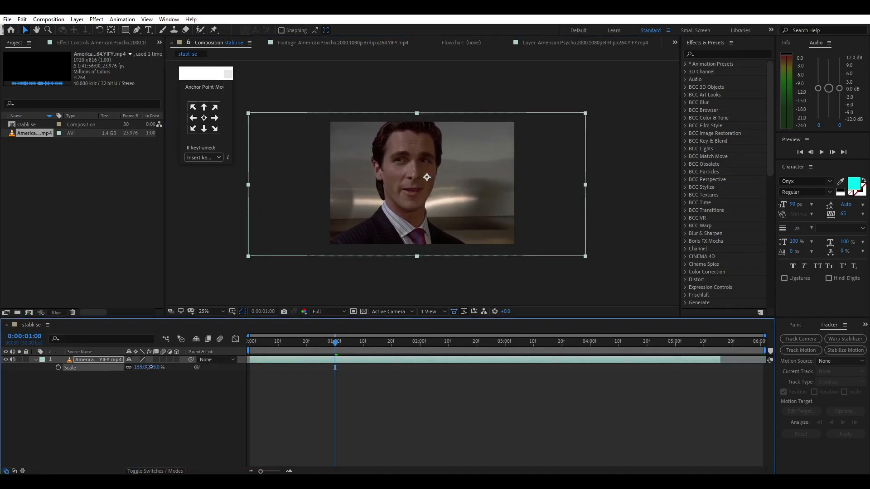
{"action": "left_click_drag", "start_coordinate": [428, 240], "coordinate": [436, 243]}
{"action": "left_click_drag", "start_coordinate": [297, 346], "coordinate": [232, 348]}
{"action": "key", "text": "space"}
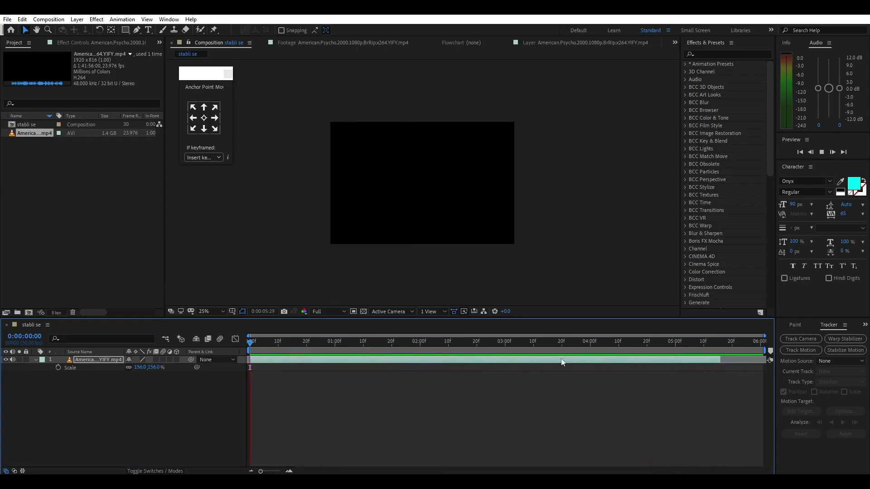
Scale the clip to 160% and nudge it slightly down at 0:00:05:15 to fill the frame, checking the playback from the start
{"action": "left_click_drag", "start_coordinate": [714, 345], "coordinate": [717, 346]}
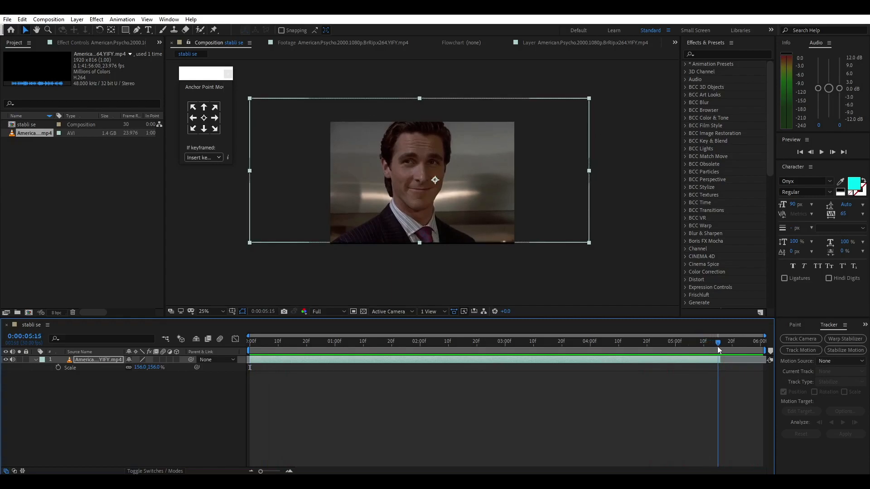
{"action": "left_click", "coordinate": [142, 371]}
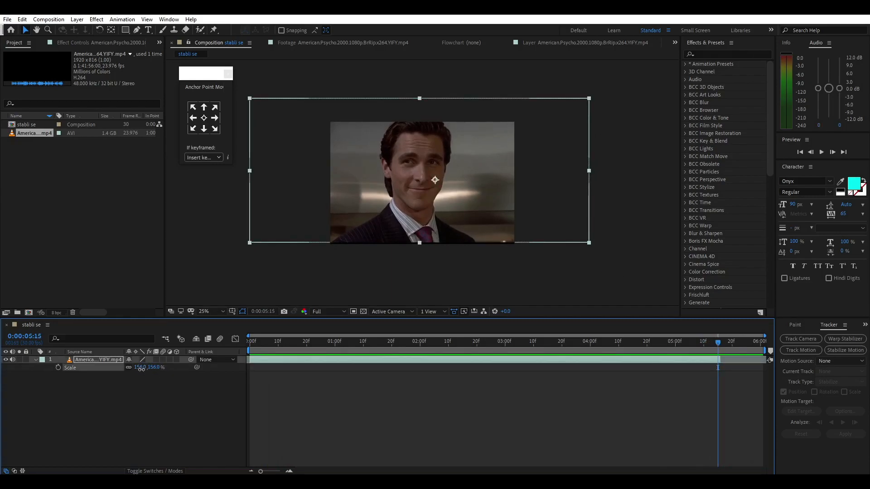
{"action": "left_click_drag", "start_coordinate": [142, 369], "coordinate": [142, 369]}
{"action": "left_click_drag", "start_coordinate": [525, 217], "coordinate": [525, 219]}
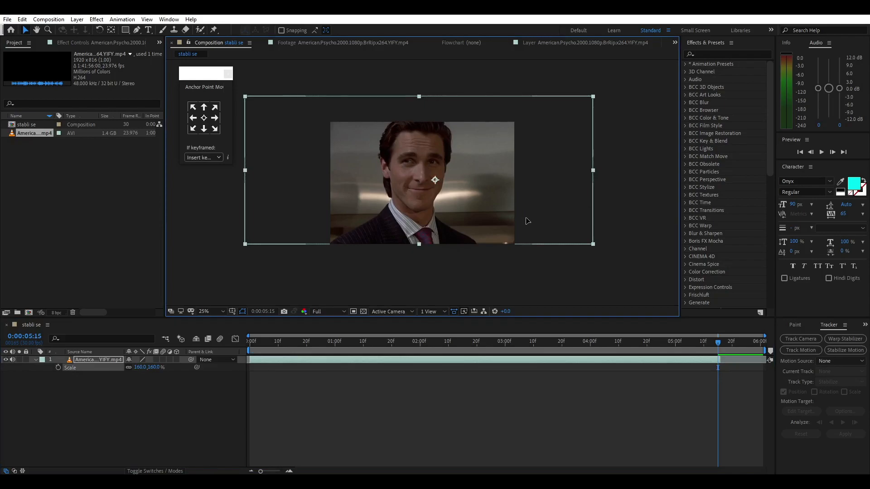
{"action": "left_click_drag", "start_coordinate": [670, 341], "coordinate": [182, 354]}
{"action": "key", "text": "space"}
{"action": "key", "text": "space"}
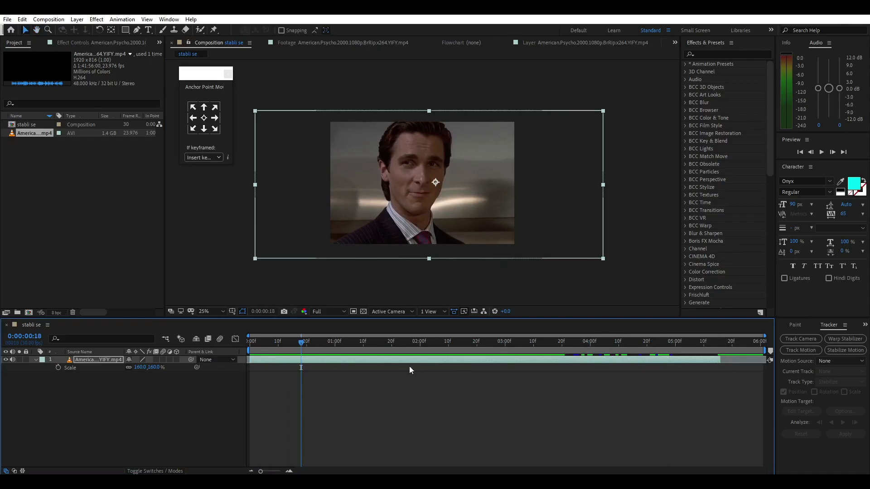
{"action": "left_click_drag", "start_coordinate": [309, 344], "coordinate": [222, 343]}
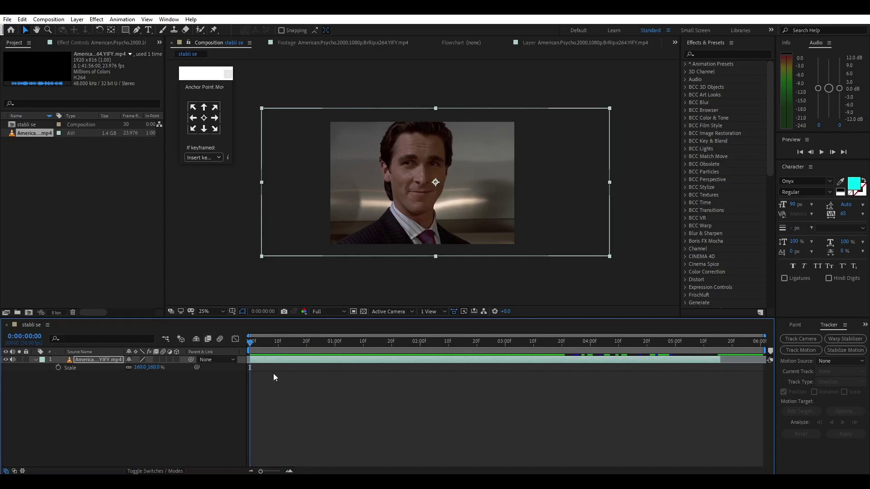
Enable motion blur on the American Psycho clip layer and preview the composition
{"action": "left_click", "coordinate": [163, 360]}
{"action": "key", "text": "space"}
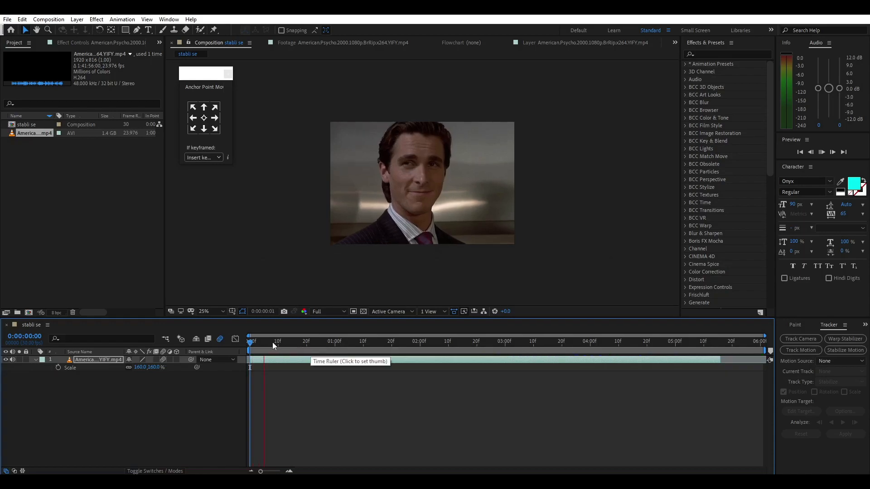
{"action": "key", "text": "space"}
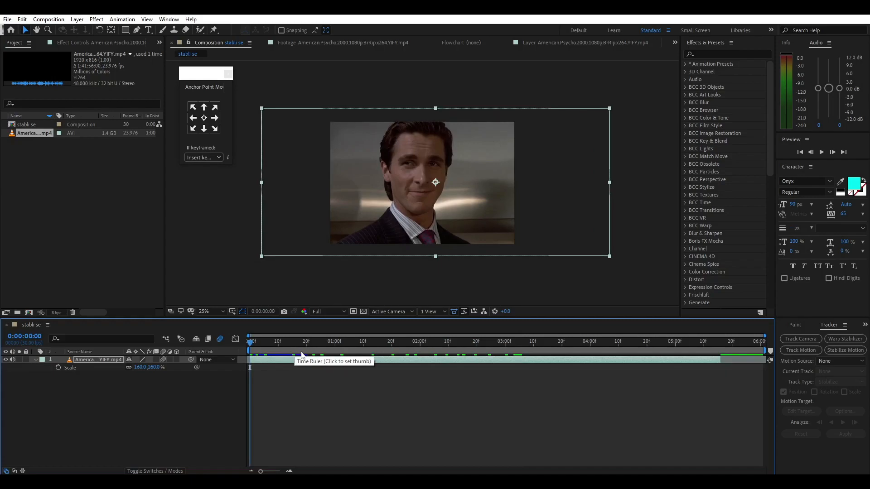
{"action": "left_click", "coordinate": [308, 390]}
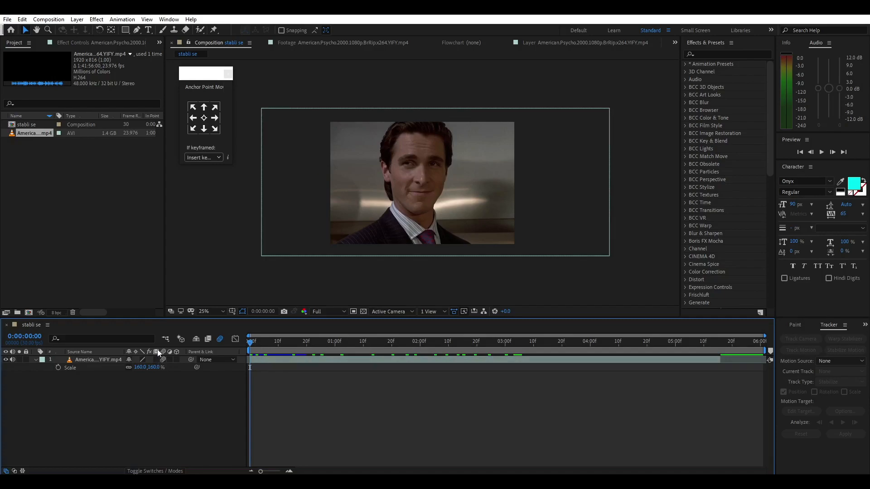
Enable frame blending on the American Psycho clip layer and play back the smoothed motion
{"action": "left_click", "coordinate": [157, 359]}
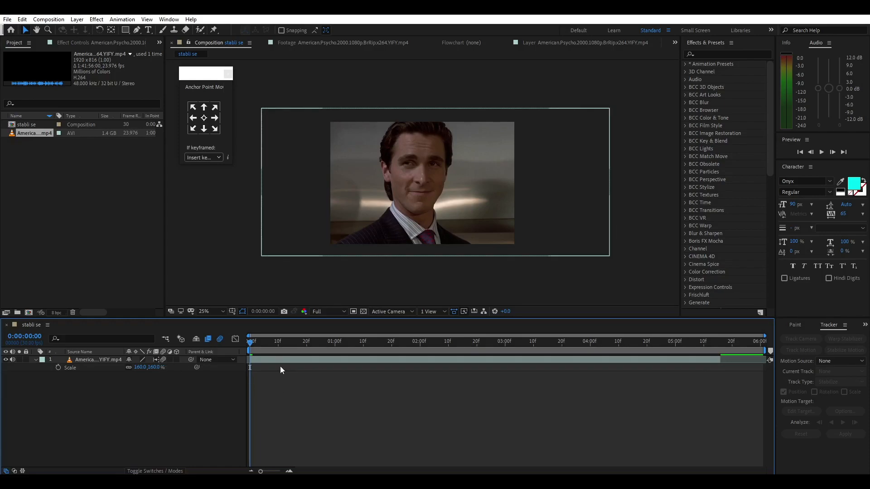
{"action": "key", "text": "space"}
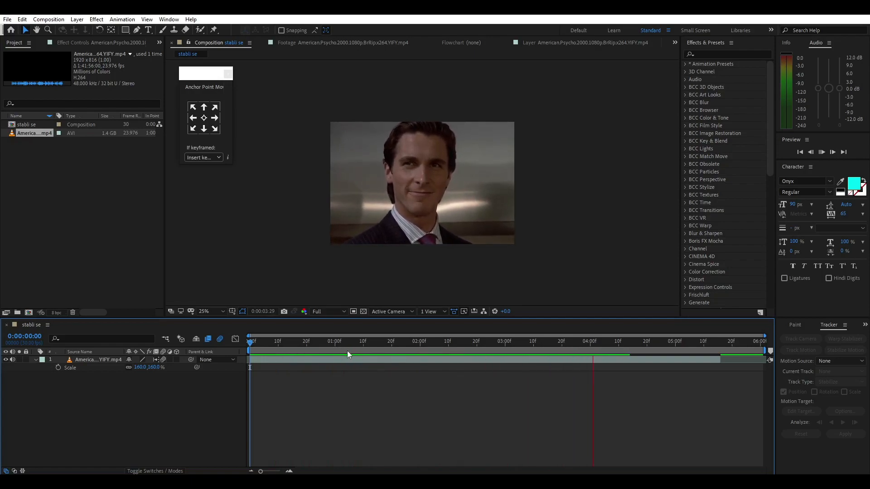
{"action": "key", "text": "space"}
{"action": "key", "text": "space"}
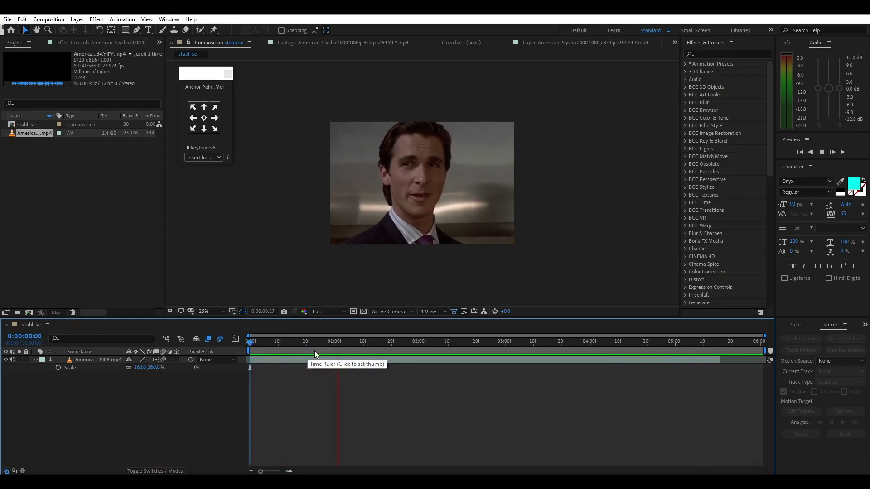
{"action": "key", "text": "space"}
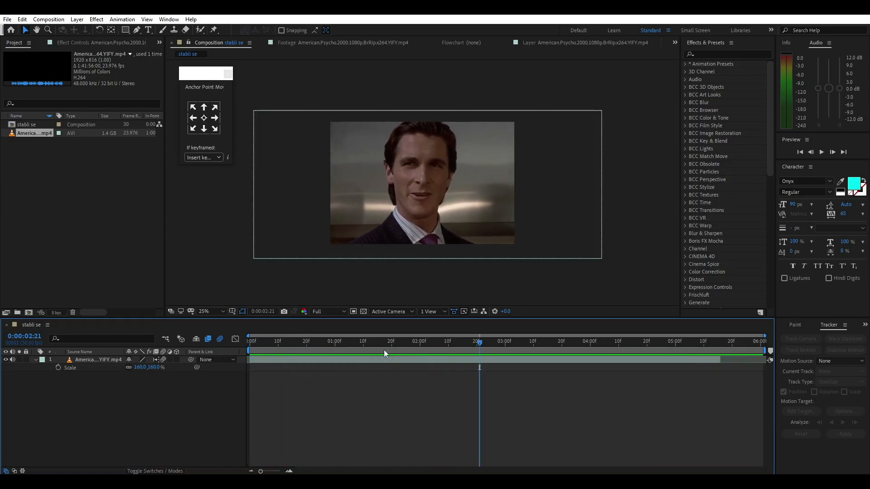
Select the clip layer, search the effects for "rsm" and highlight RSMB Pro
{"action": "left_click", "coordinate": [385, 347]}
{"action": "left_click", "coordinate": [393, 360]}
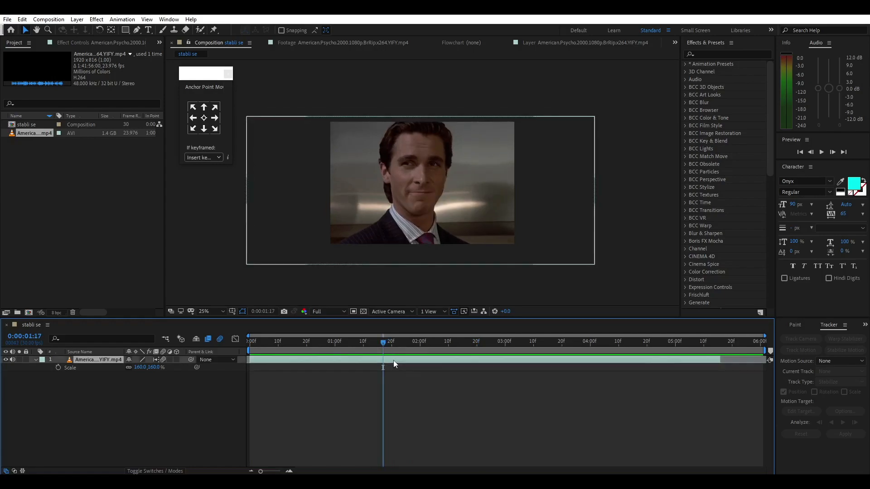
{"action": "left_click", "coordinate": [747, 53]}
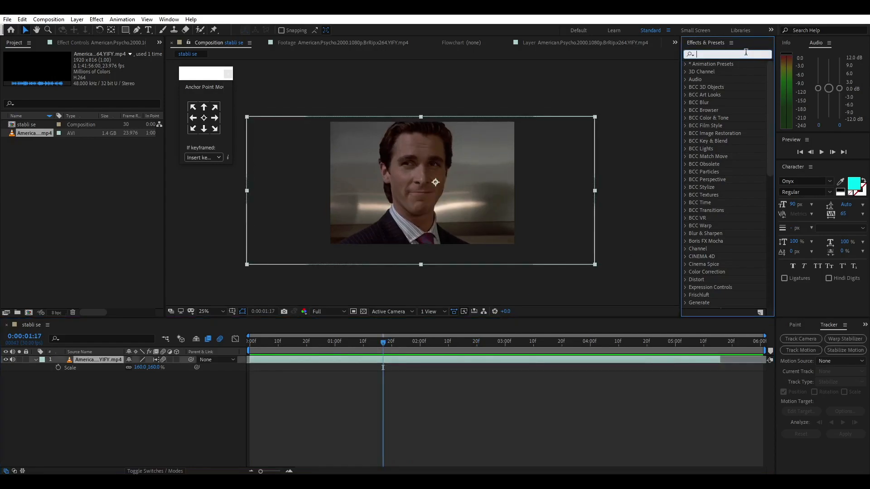
{"action": "type", "text": "rs"}
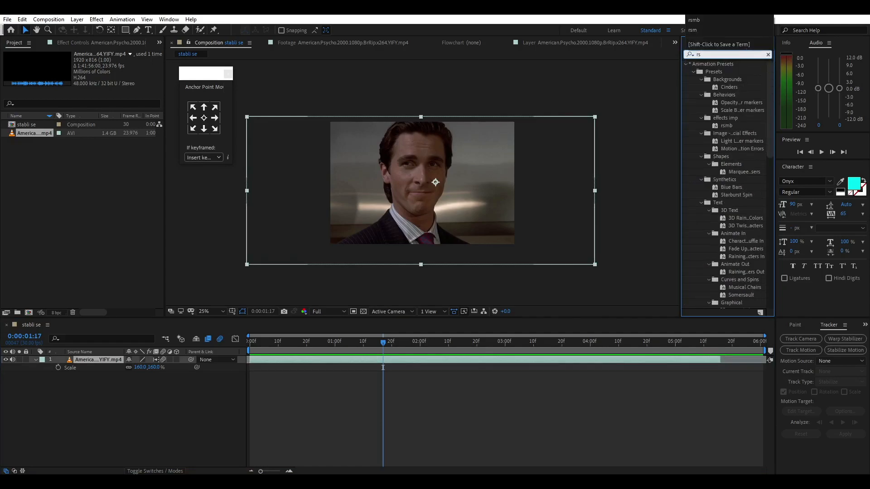
{"action": "type", "text": "m"}
{"action": "mouse_move", "coordinate": [722, 109]}
{"action": "left_mouse_down"}
{"action": "mouse_move", "coordinate": [439, 297]}
{"action": "mouse_move", "coordinate": [713, 138]}
{"action": "mouse_move", "coordinate": [723, 108]}
{"action": "left_mouse_up"}
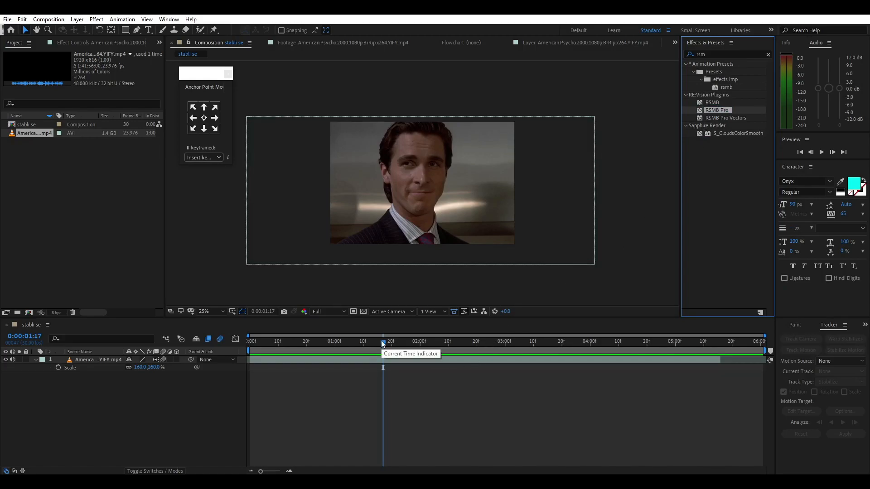
Play back the stabilized composition from 0:00:00:00 to review the final result
{"action": "left_click_drag", "start_coordinate": [382, 343], "coordinate": [221, 360]}
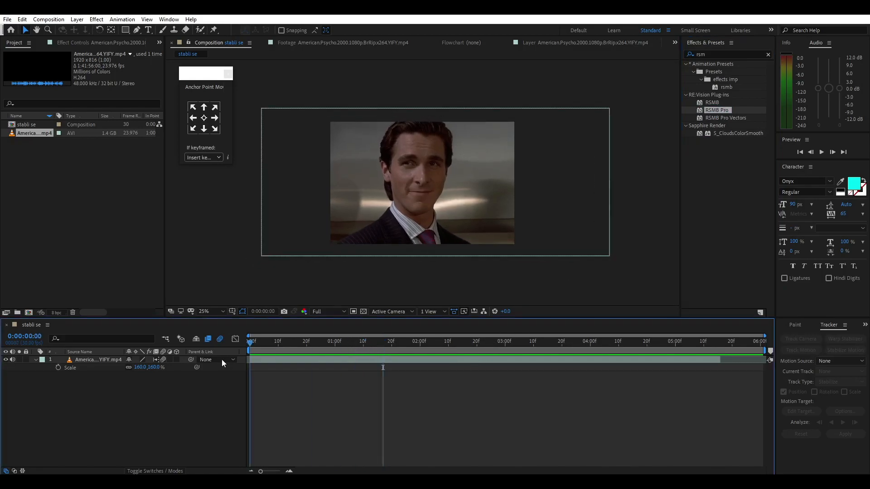
{"action": "key", "text": "space"}
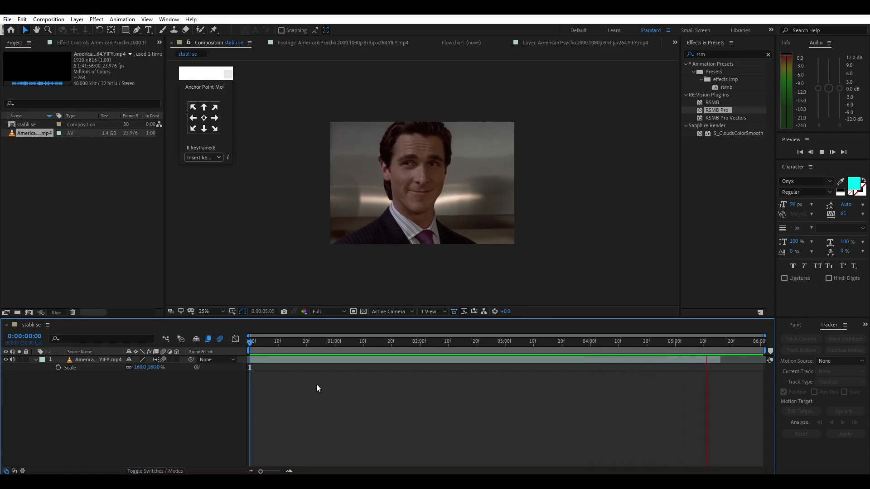
{"action": "key", "text": "space"}
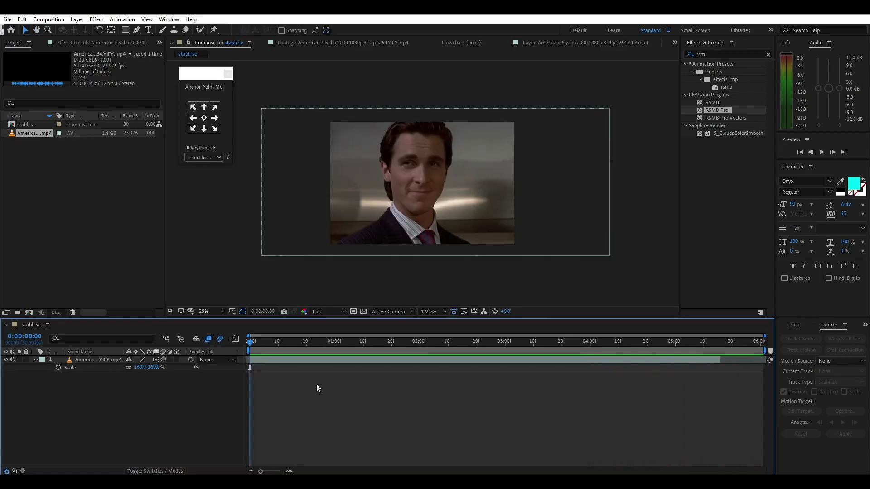